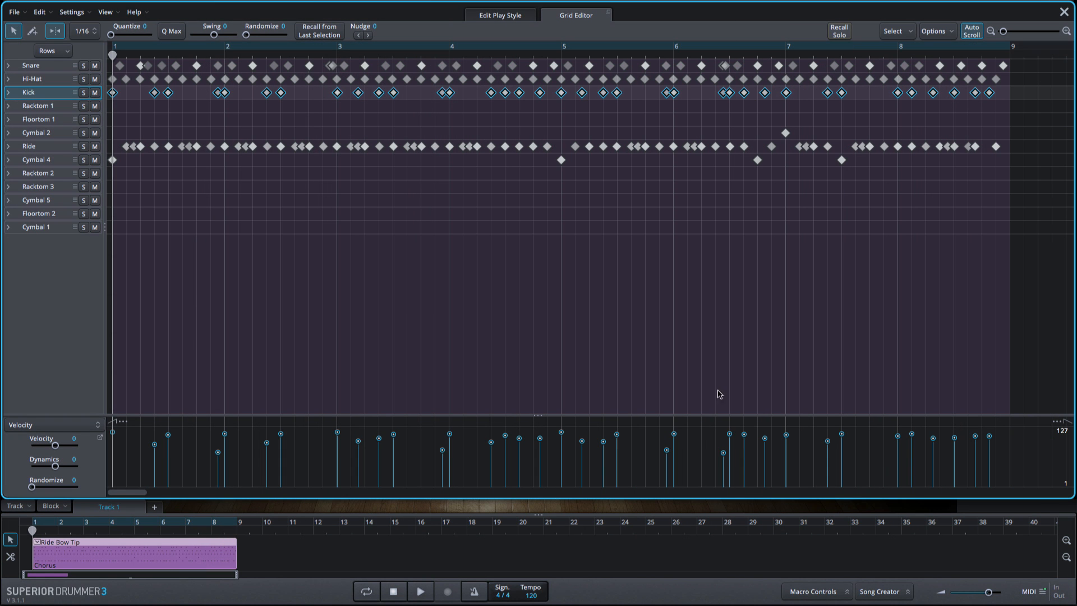
Detach the Grid Editor into a floating window, then reposition and enlarge it.
click(608, 11)
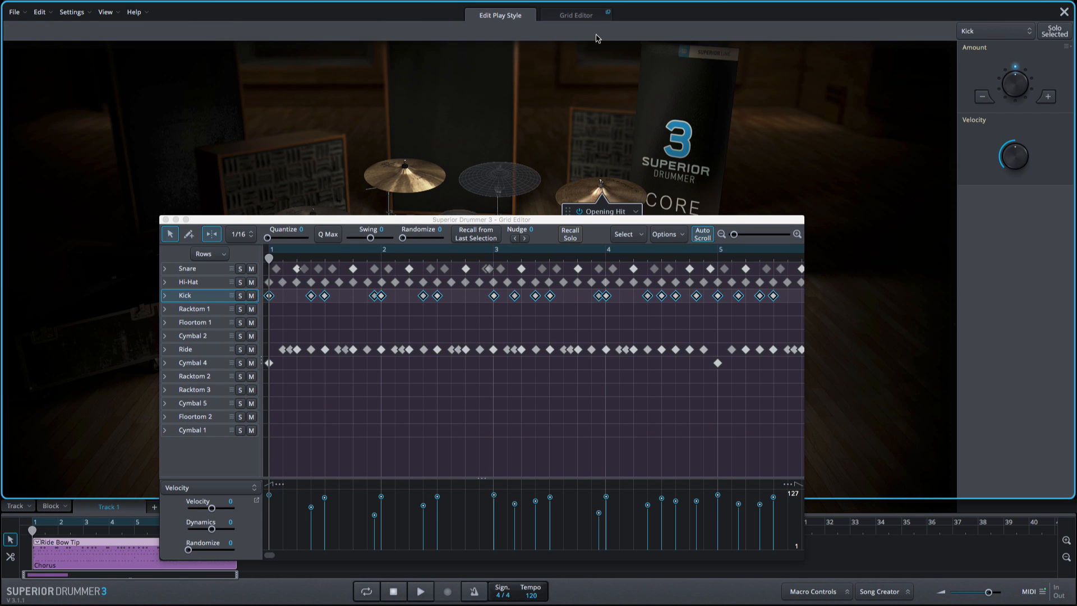
drag(507, 216, 372, 70)
drag(666, 411, 907, 521)
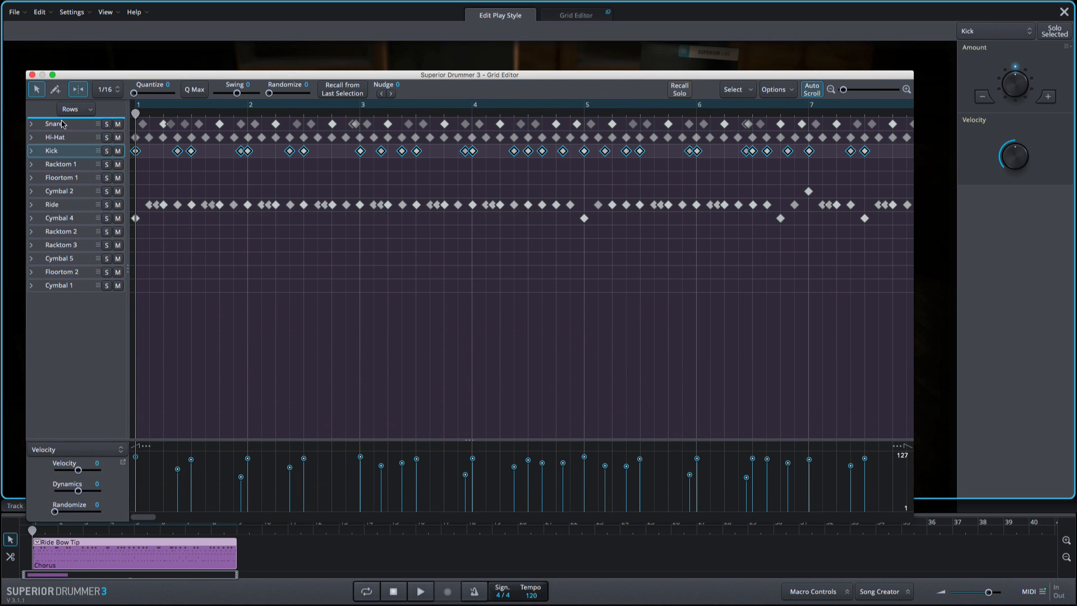
Move the Kick row to the top and set solos on Kick and Snare plus a mute on Racktom 1.
drag(62, 124, 66, 125)
click(106, 124)
click(107, 137)
click(106, 151)
click(118, 165)
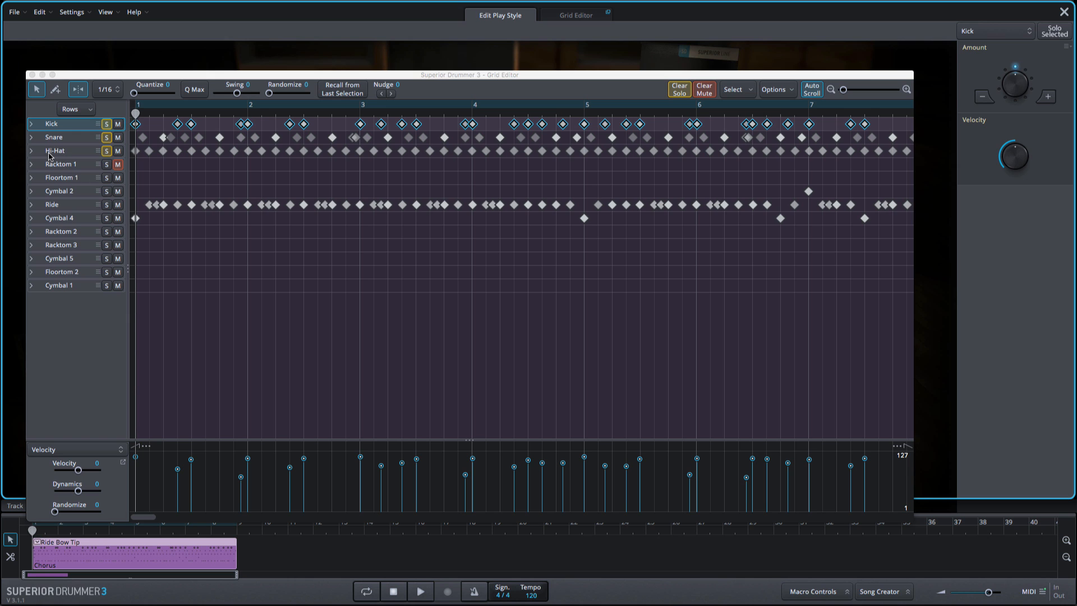
Expand the Hi-Hat row and solo and mute individual hi-hat articulation rows.
click(31, 151)
click(107, 165)
click(107, 177)
click(106, 192)
click(117, 191)
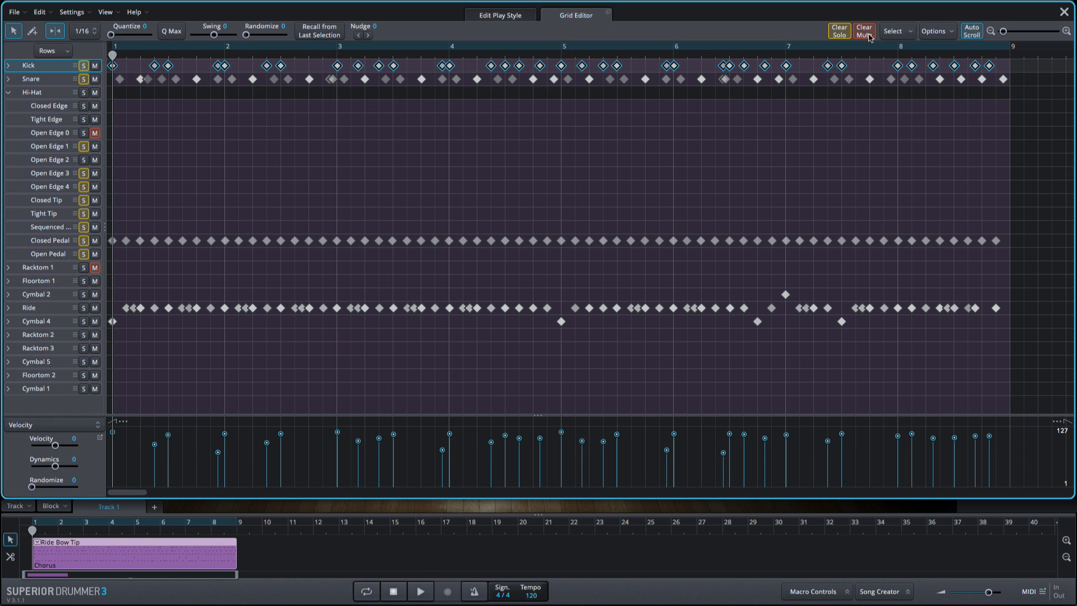
Clear all mutes and solos in the Grid Editor.
click(864, 35)
click(839, 31)
click(896, 31)
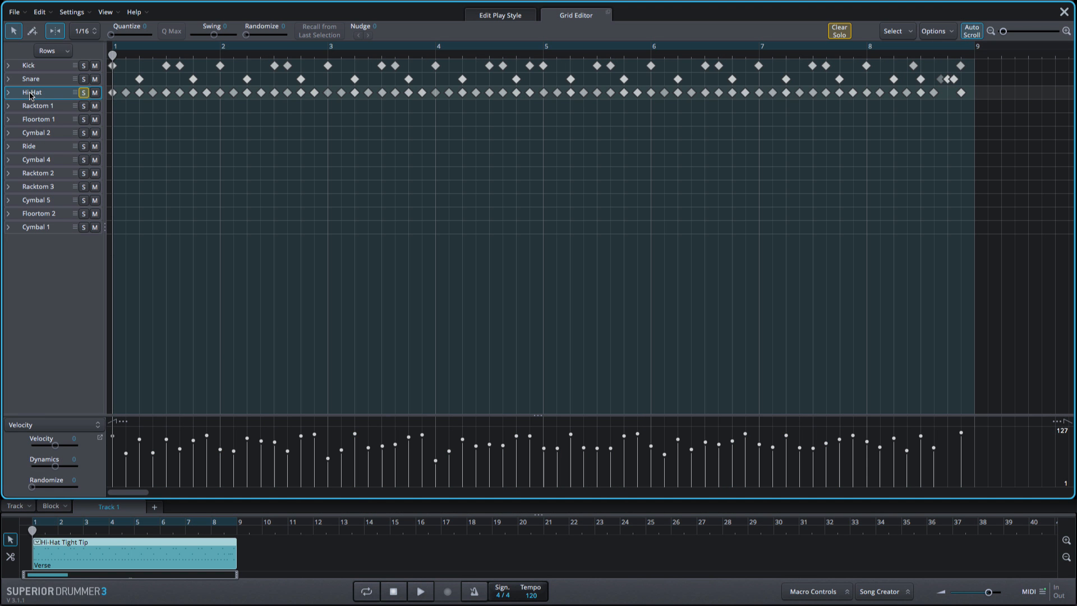
Select the Hi-Hat row's notes and narrow the selection to alternate notes.
click(33, 94)
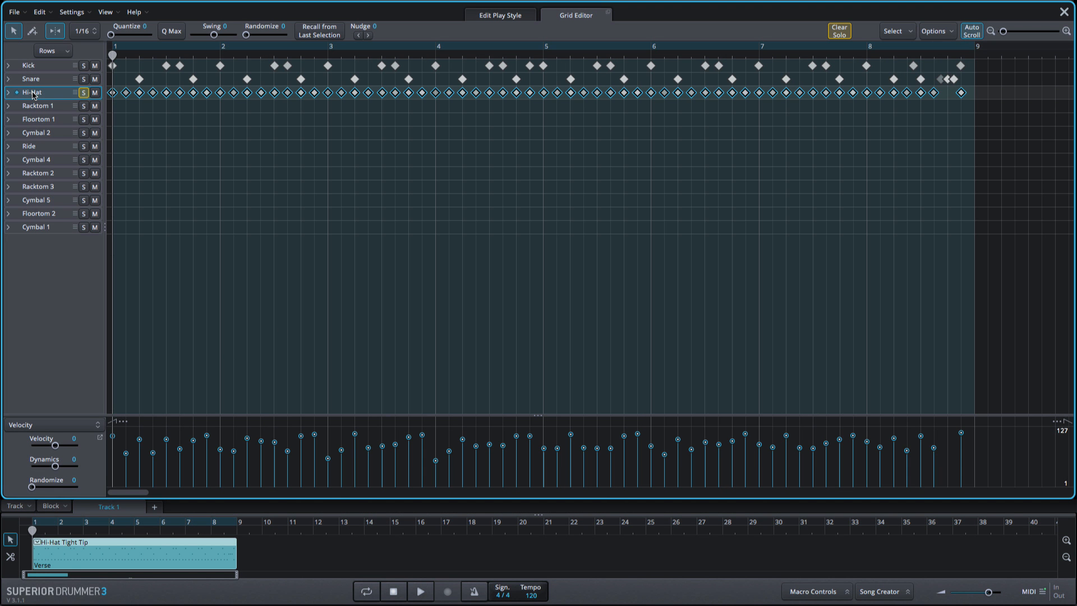
click(900, 31)
click(914, 149)
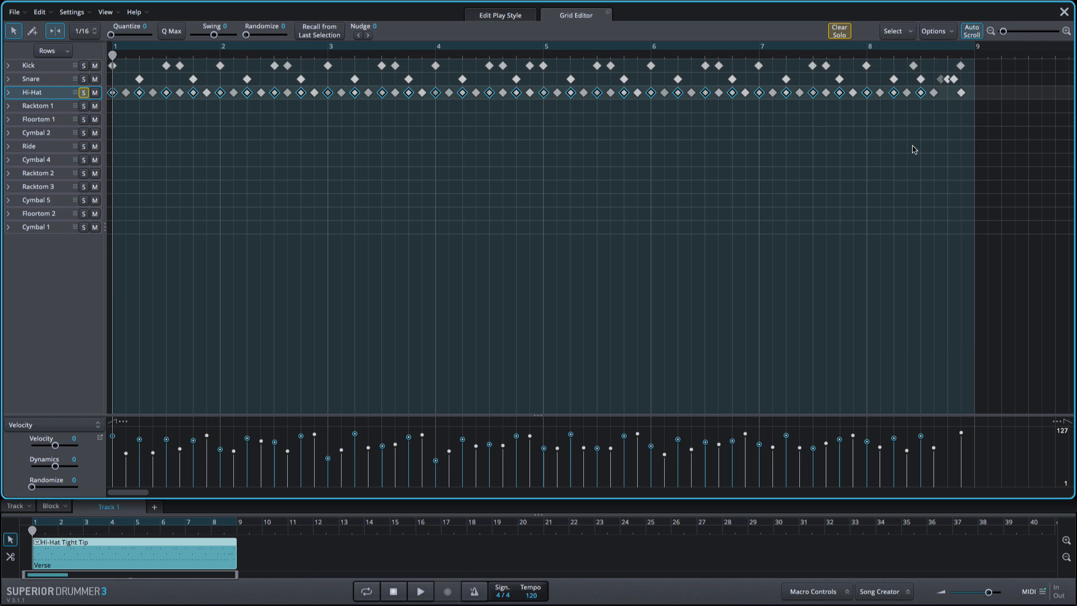
Try lowering the selected hi-hat notes' velocities, then undo the change.
drag(166, 439, 164, 471)
key(ctrl+z)
Expand Hi-Hat and move the selected notes from Tight Tip to Tight Edge, playing the groove before and after.
click(8, 92)
key(space)
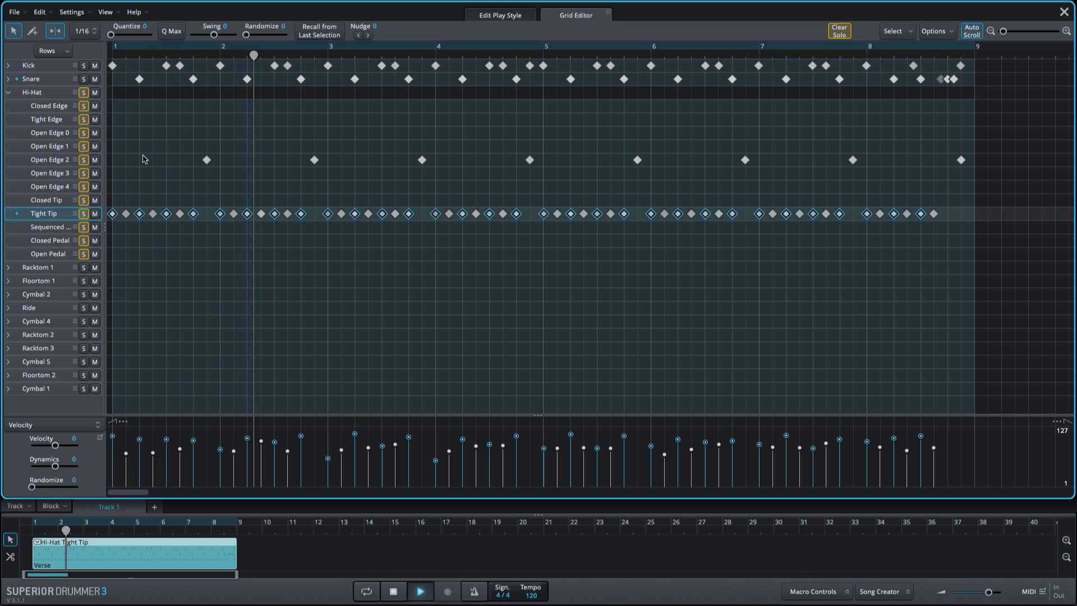
key(space)
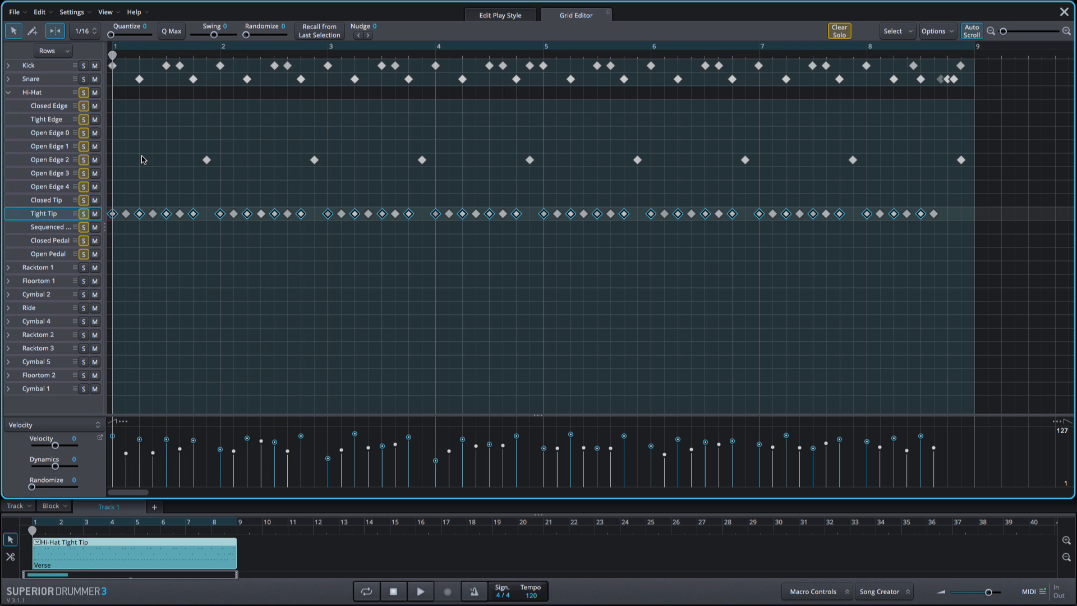
drag(112, 214, 116, 123)
key(space)
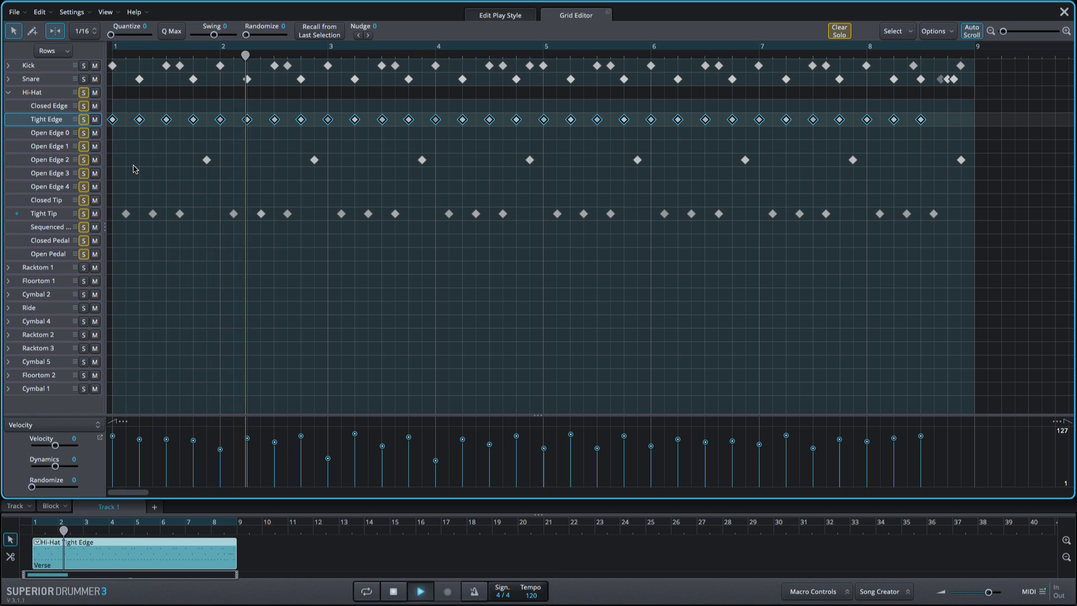
key(space)
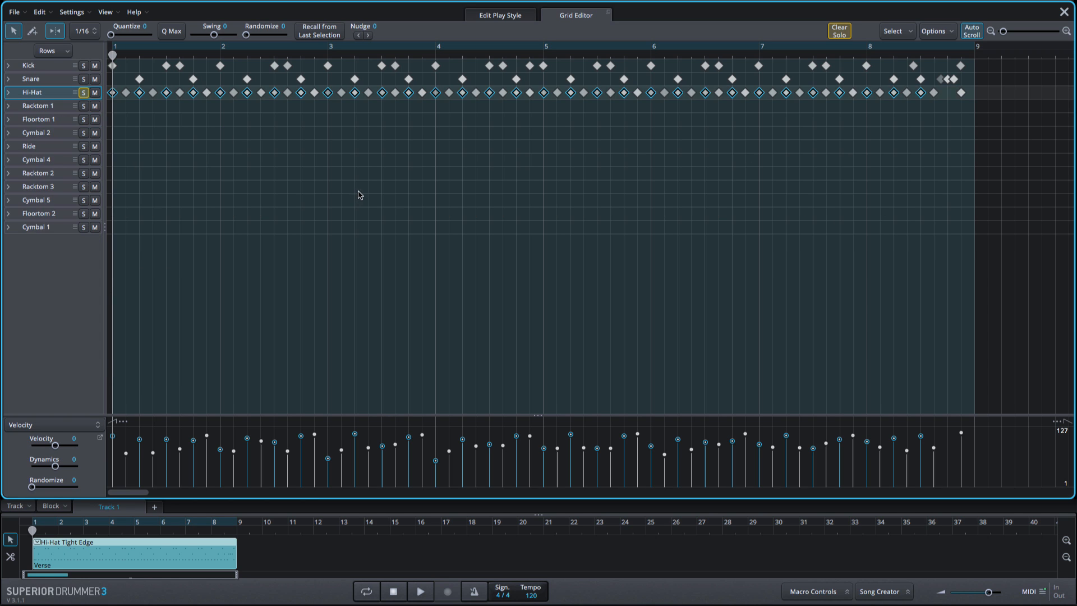
Nudge the selected hi-hat notes later and then earlier in time.
click(369, 35)
click(369, 35)
click(369, 35)
click(357, 36)
click(357, 35)
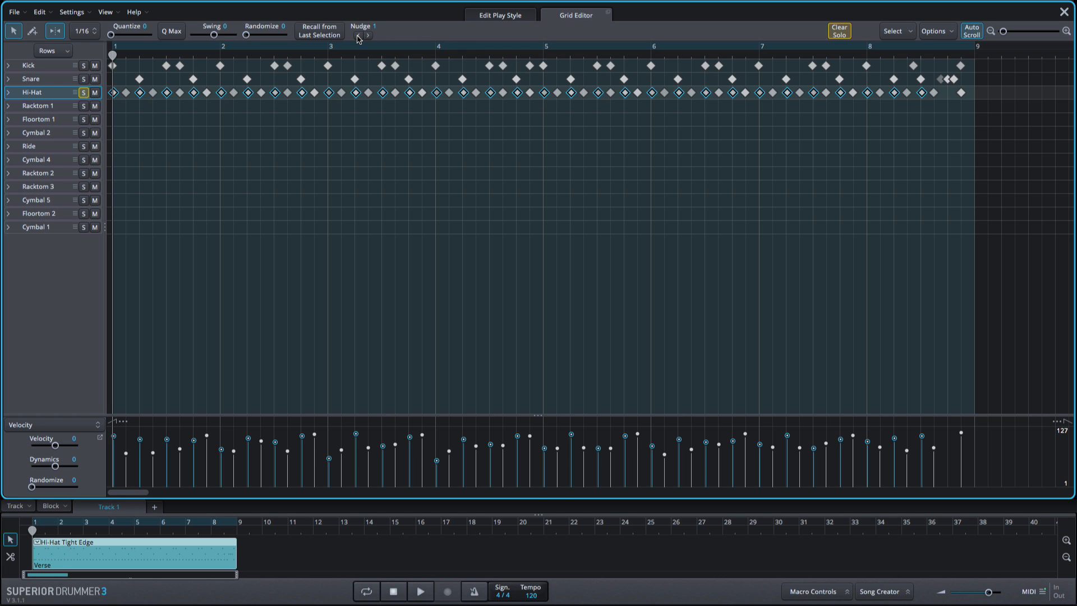
click(357, 35)
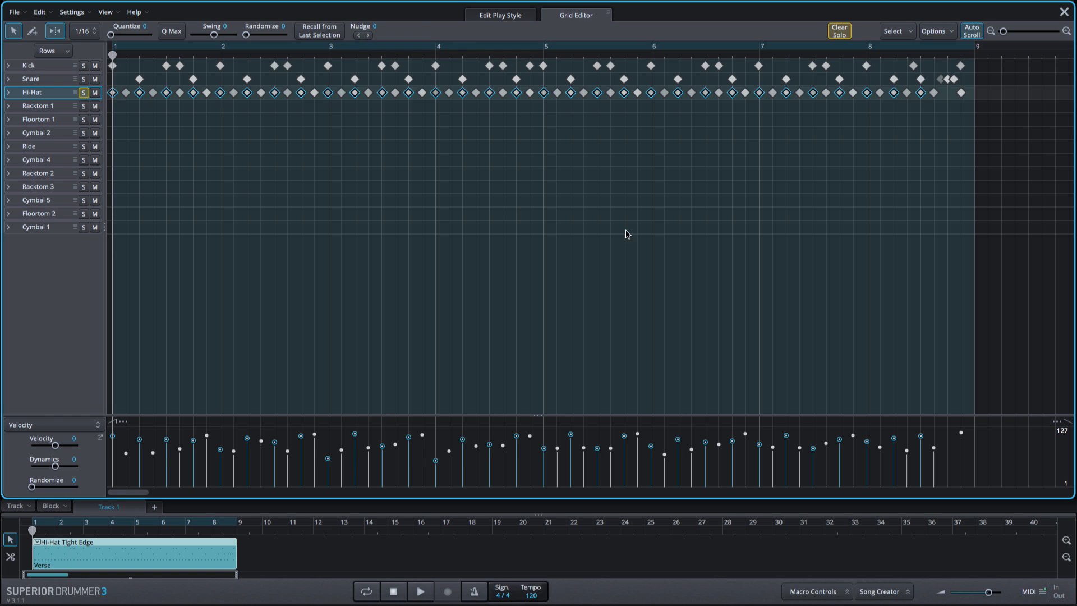
Change the nudge unit in the grid options.
click(937, 34)
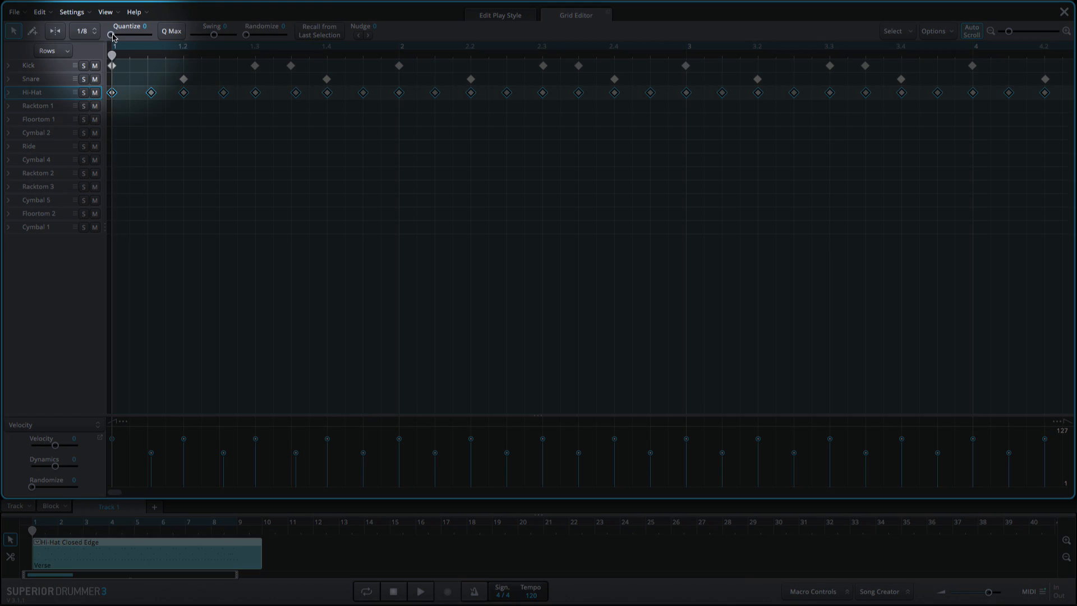
drag(111, 35, 245, 41)
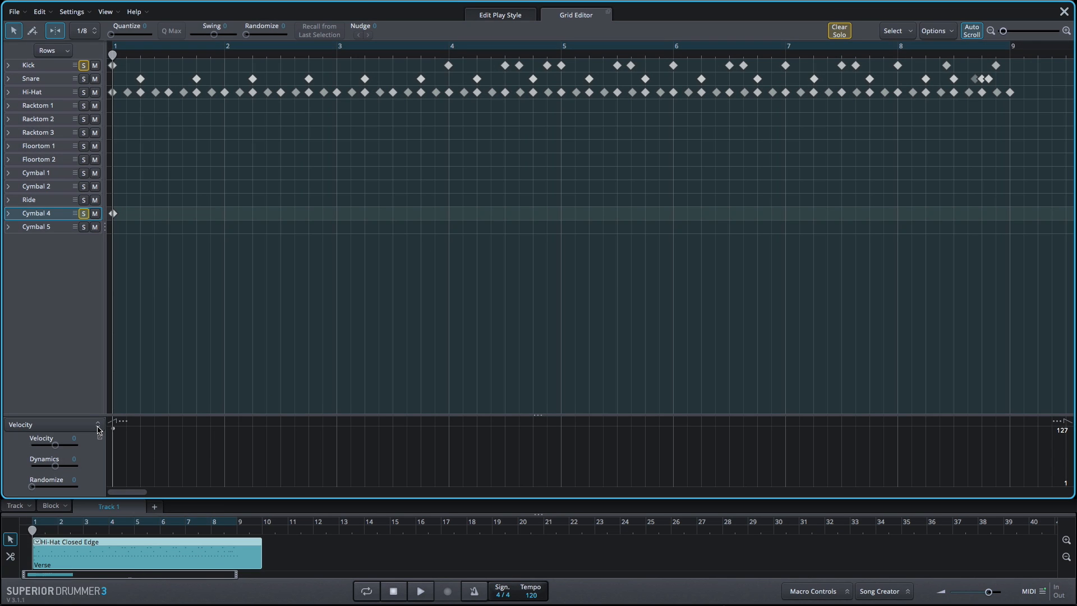
Switch the controller lane to Aftertouch for Cymbal 4 - Crash (57).
click(98, 427)
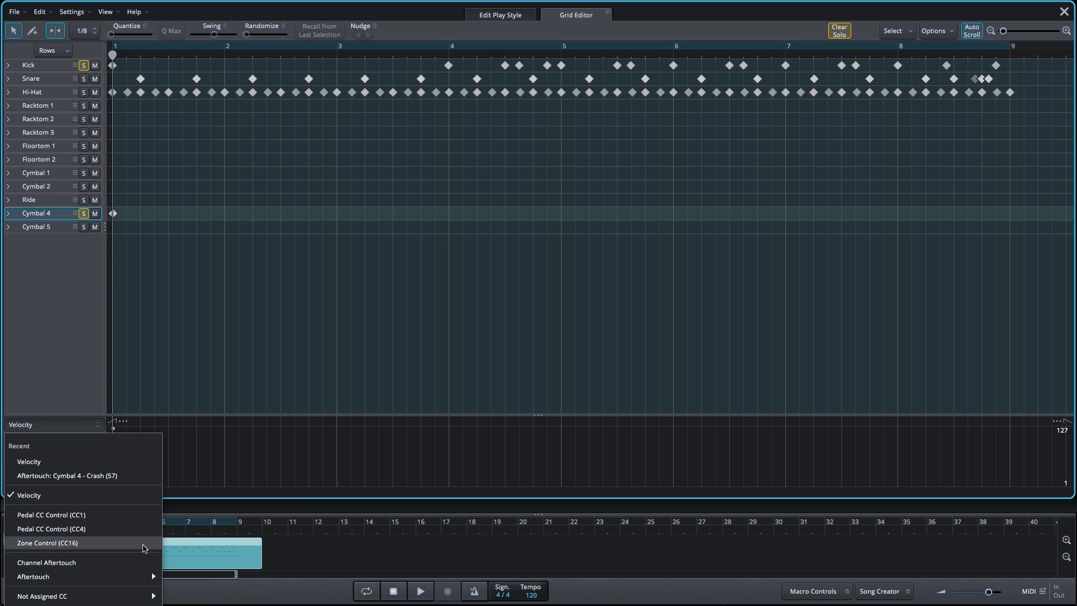
mouse_move(150, 576)
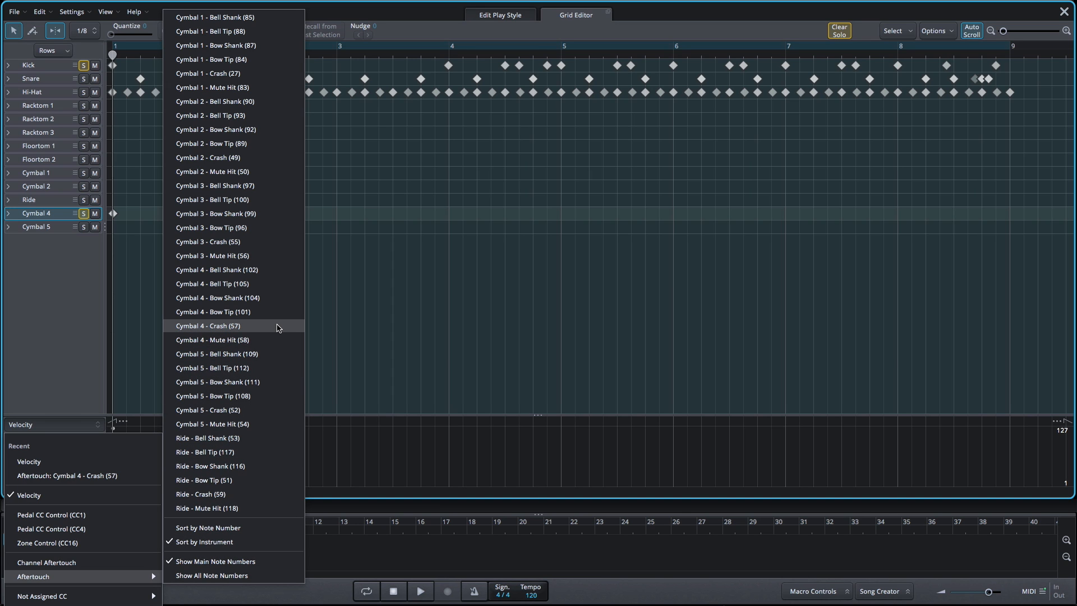
click(279, 327)
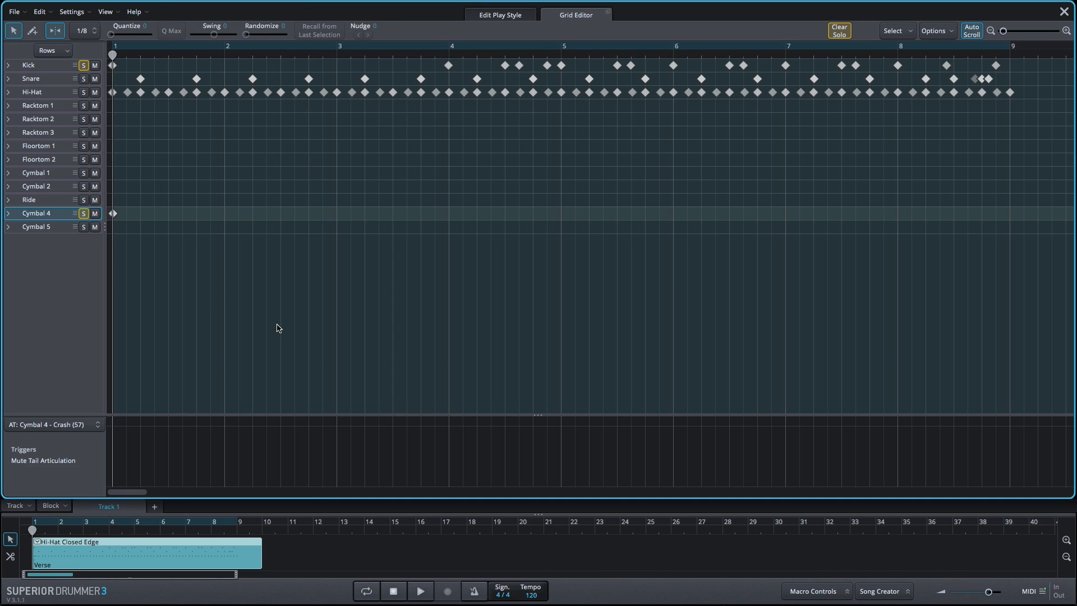
Draw a Mute Tail Articulation aftertouch block just after the first crash and play it back.
key(space)
key(space)
click(148, 458)
drag(151, 459, 176, 457)
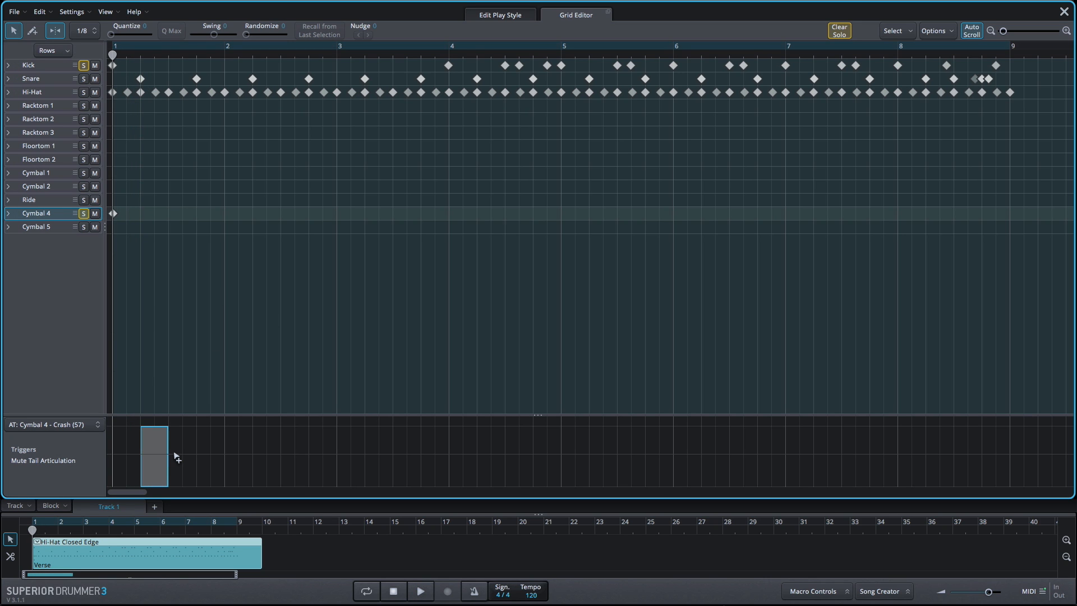
key(space)
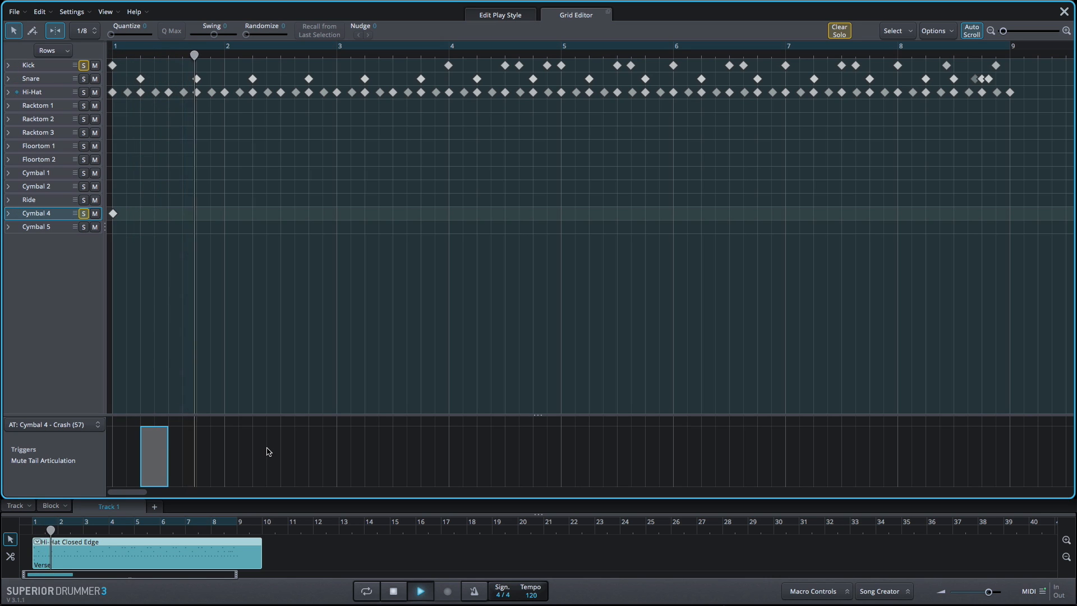
key(space)
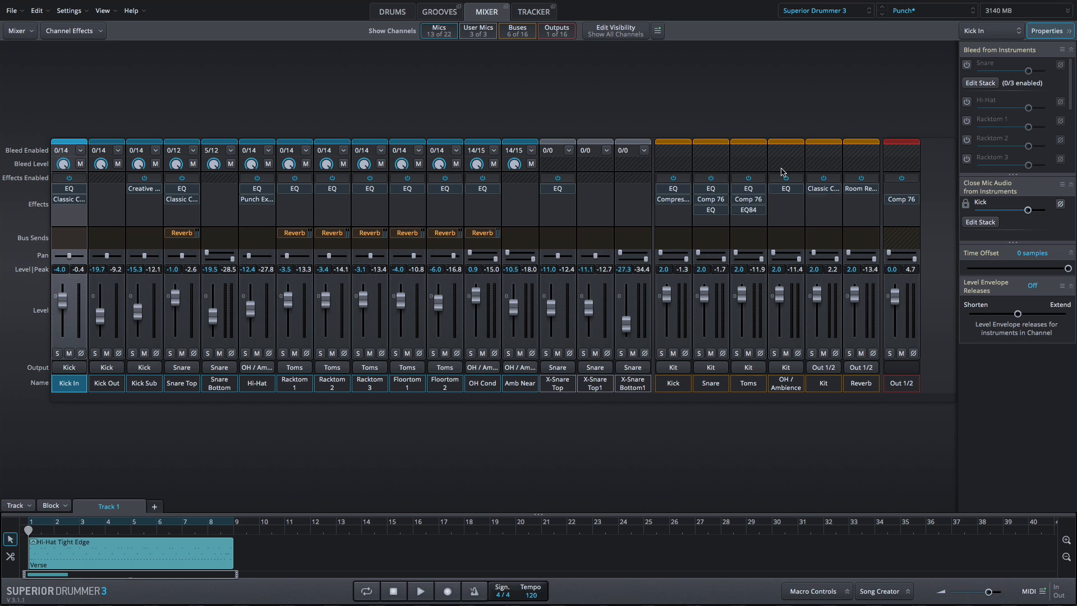
Toggle effects off and on for the Snare bus channel in the mixer.
click(719, 179)
click(719, 179)
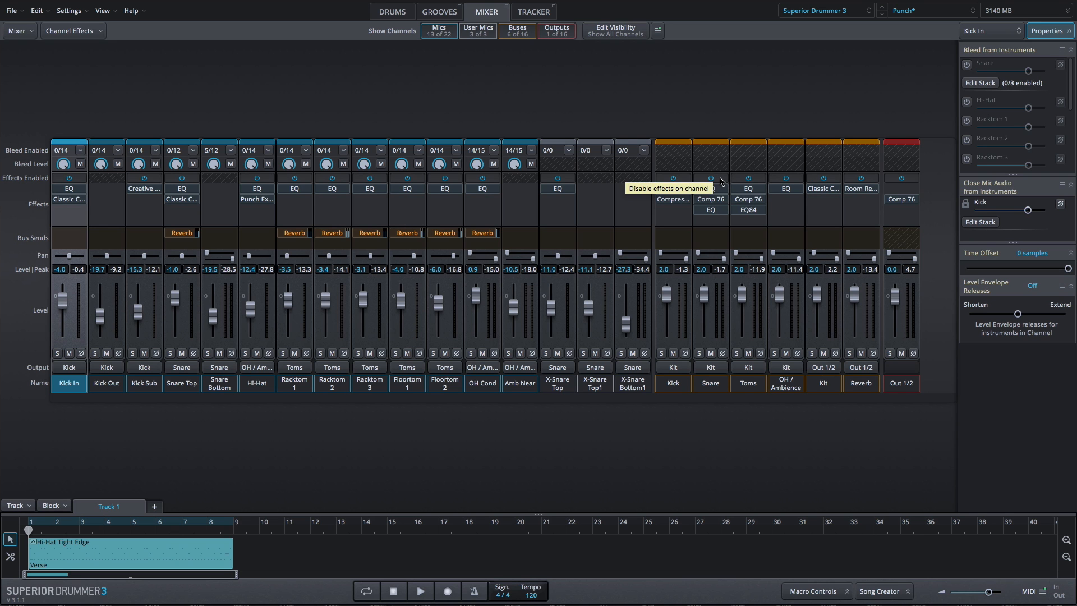
Select all mixer channels and toggle their effects off and on together.
drag(900, 389, 84, 387)
click(76, 180)
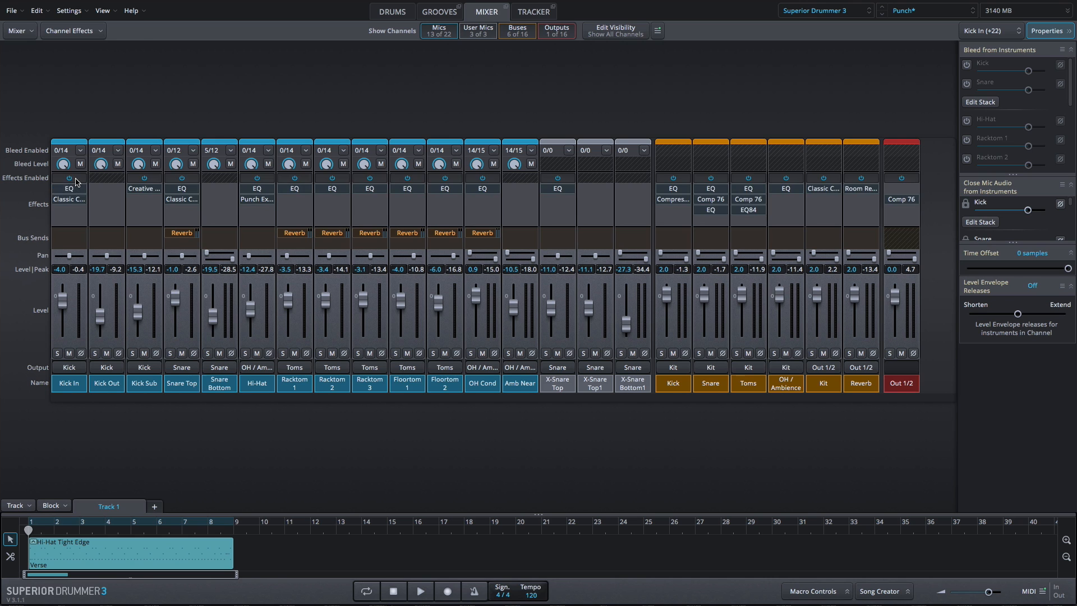
click(76, 179)
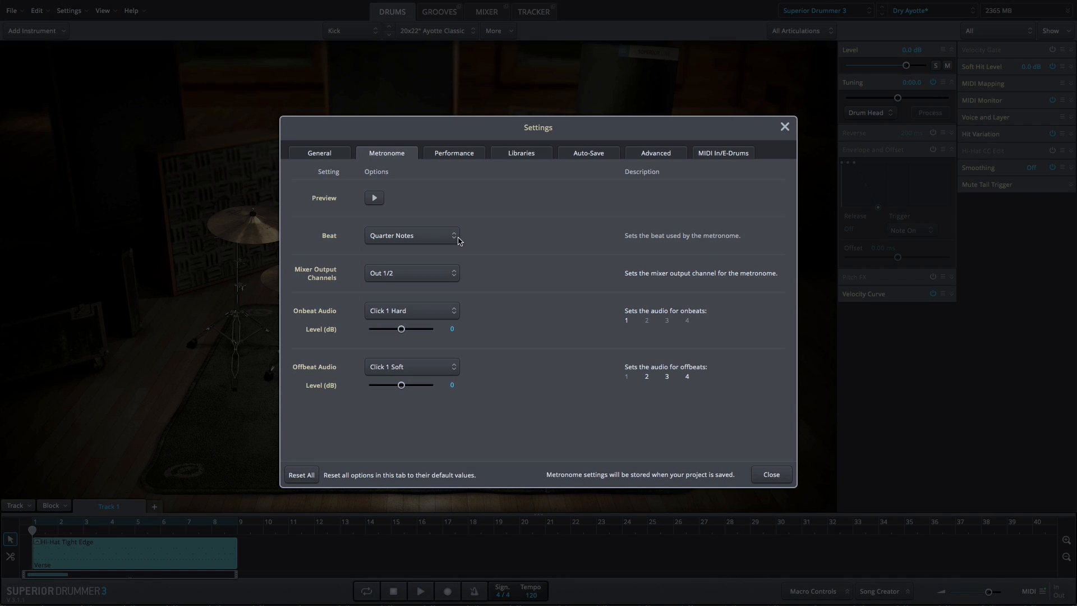
Browse the metronome Beat and Onbeat Audio options in Settings.
click(455, 237)
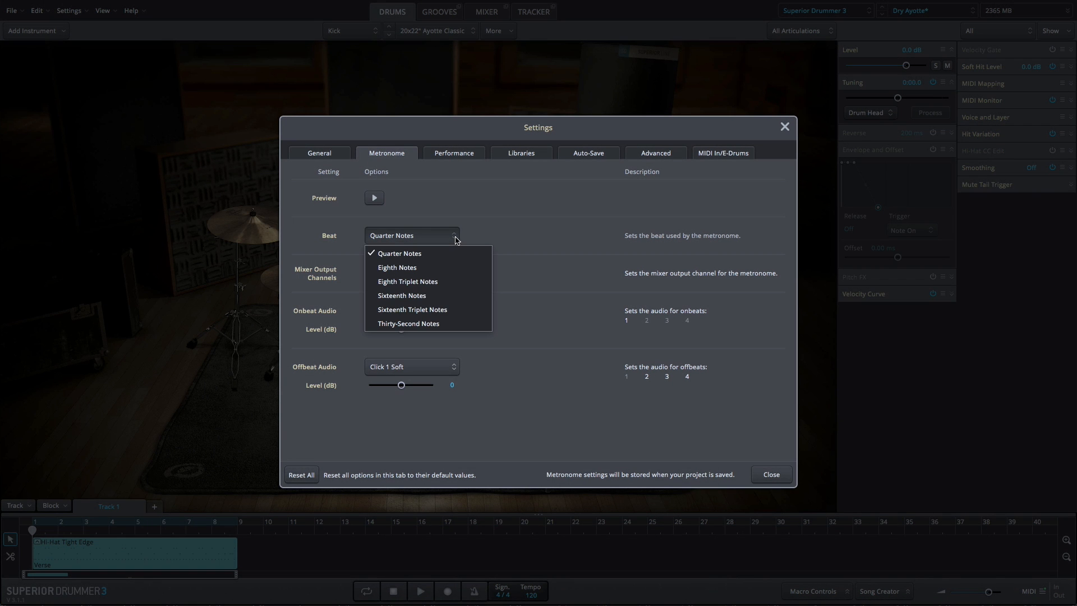
click(511, 243)
click(439, 311)
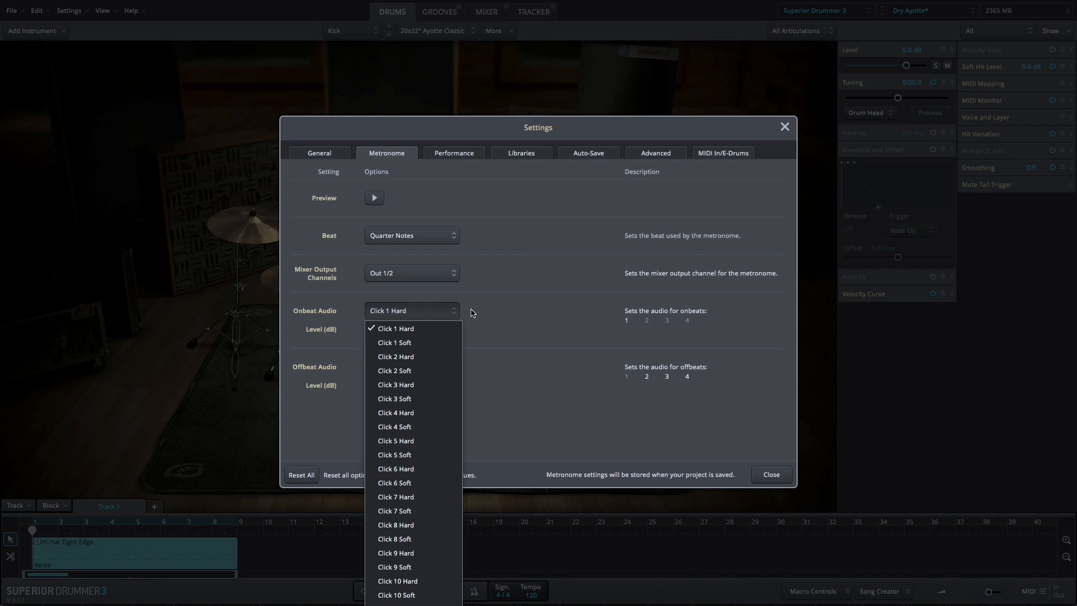
click(512, 308)
Review the auto-save interval options on the Auto-Save page.
click(581, 157)
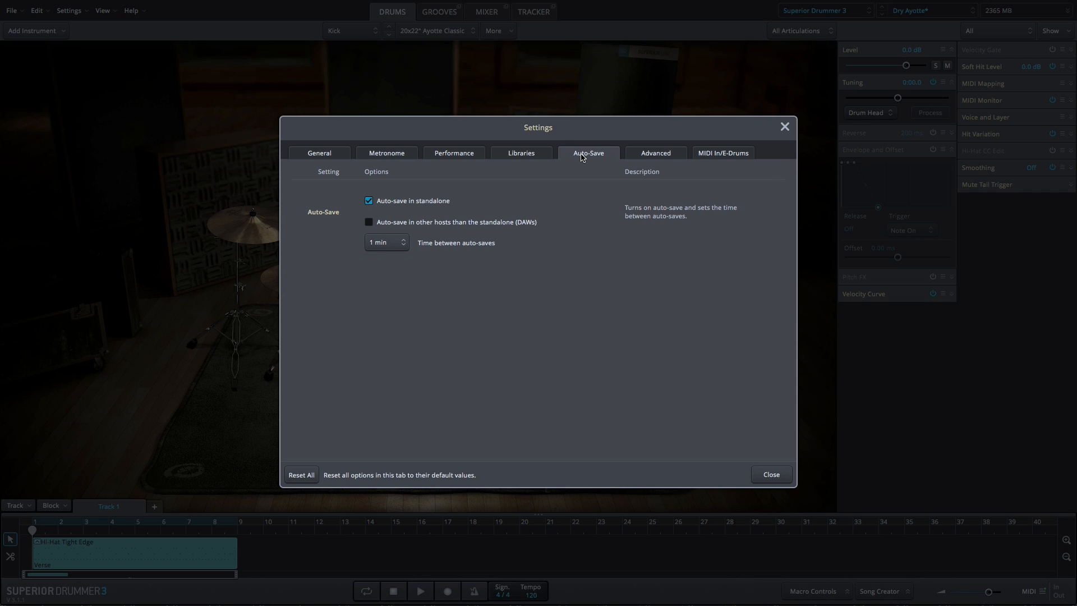
click(397, 242)
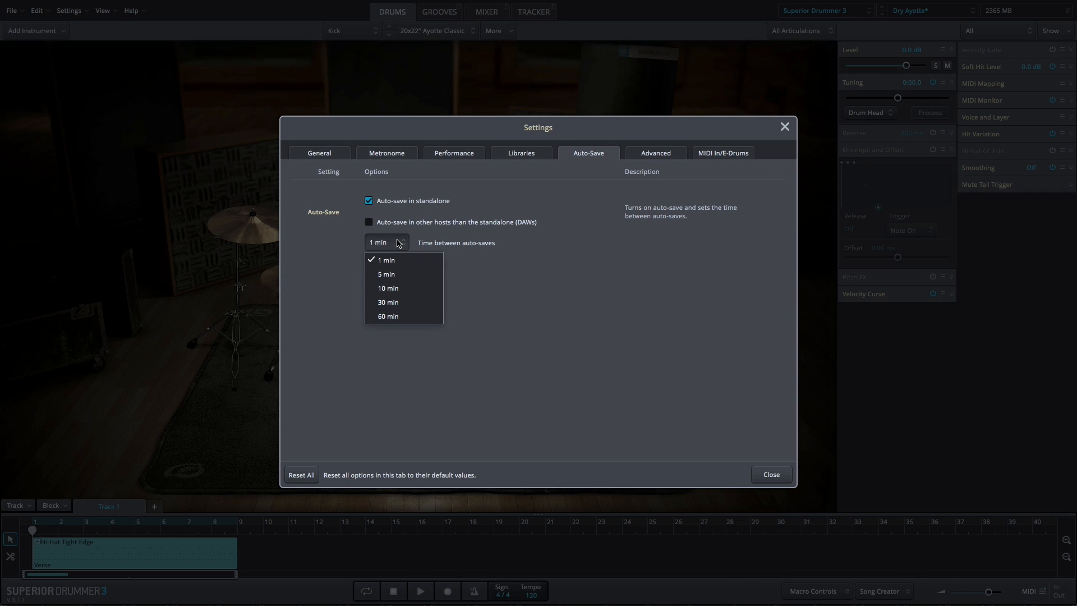
click(397, 243)
Load the Roland TD-50 e-drum preset and display its Hi-Hat Pedal Control mapping under Hi-Hat & Snare CC.
click(723, 156)
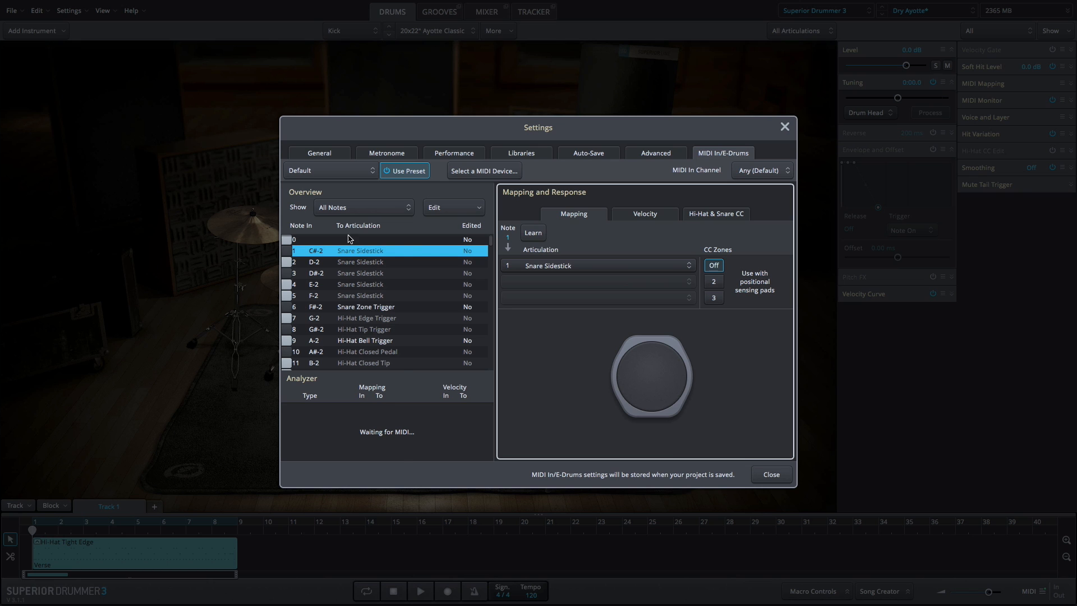
click(370, 171)
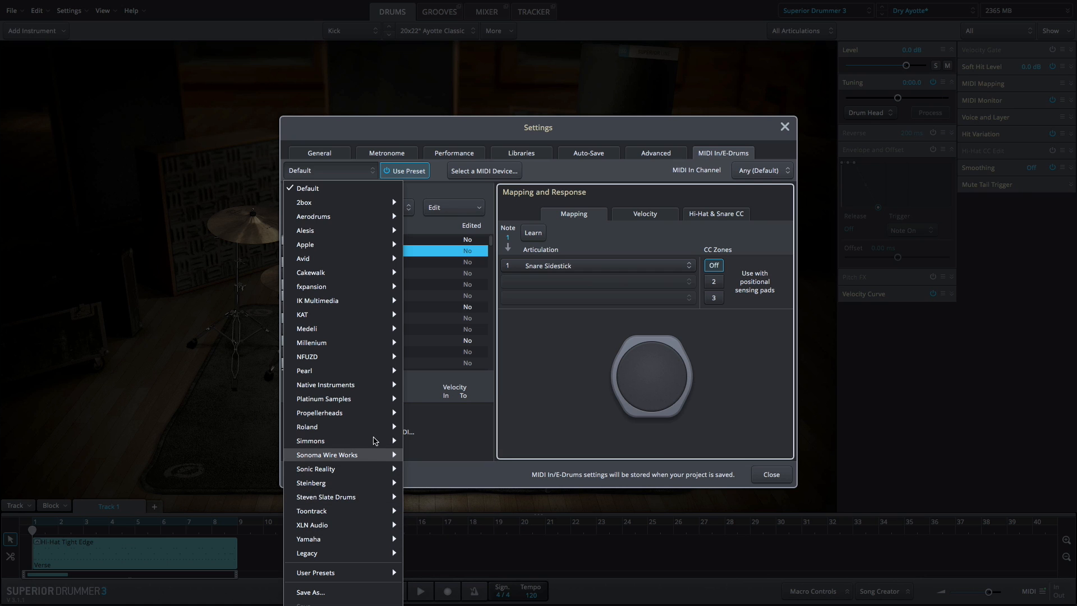
mouse_move(367, 426)
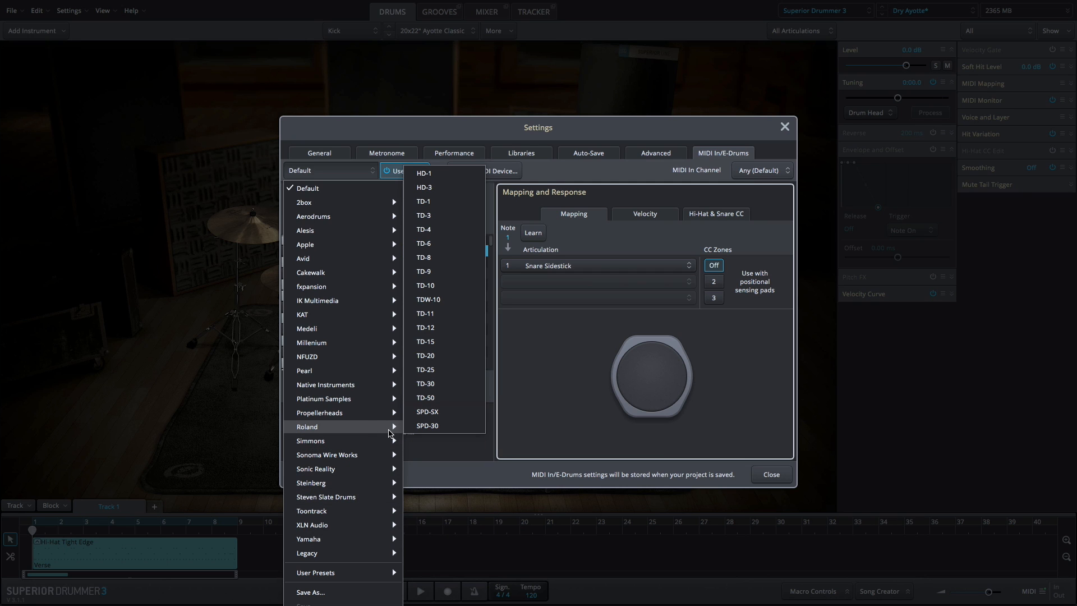
click(440, 398)
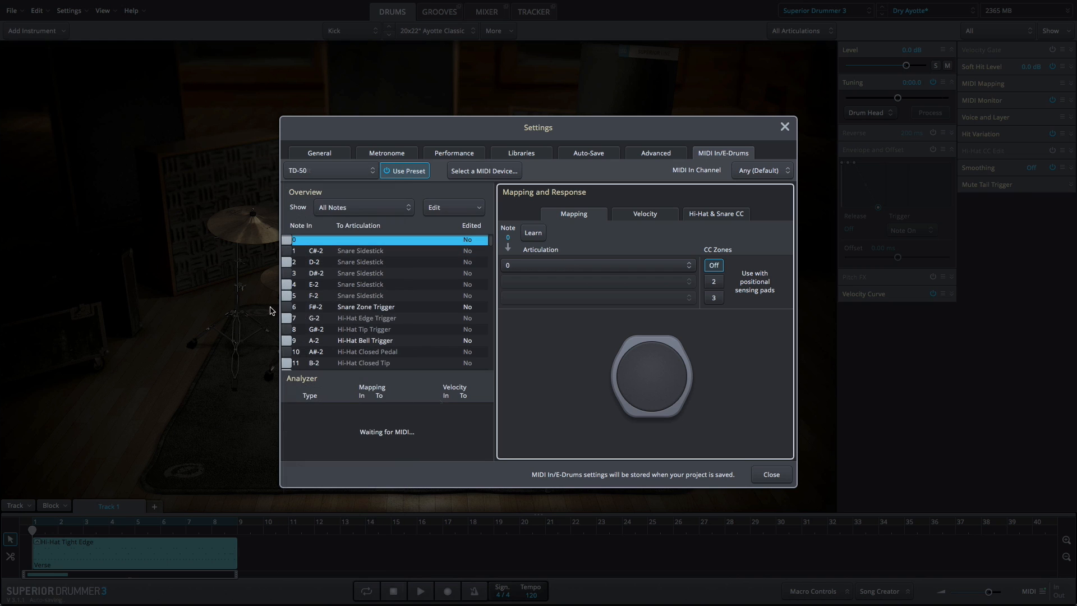
click(708, 218)
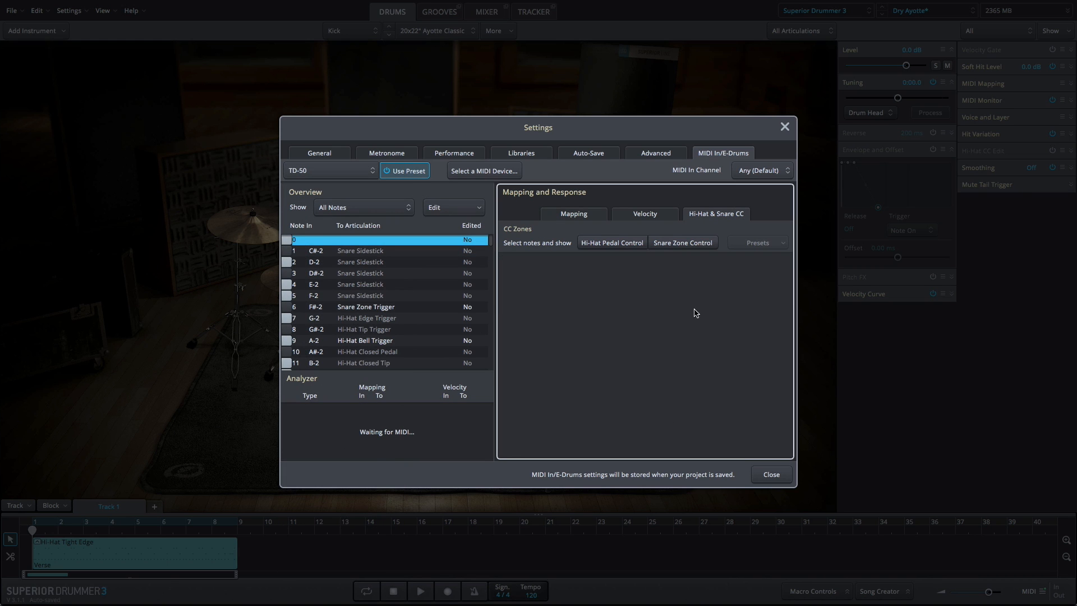
click(623, 246)
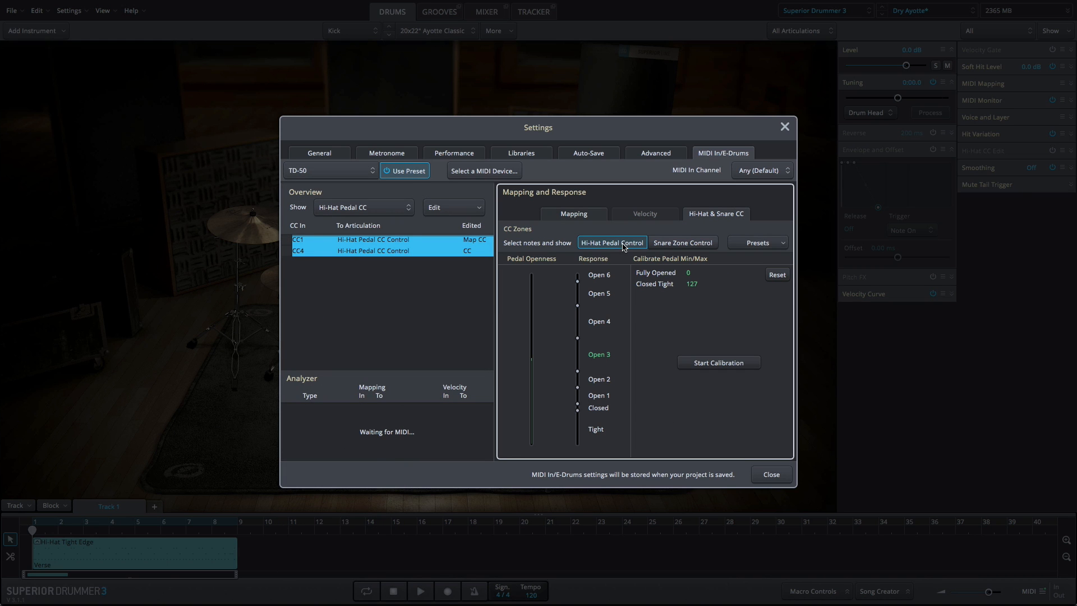
Start the hi-hat pedal calibration for the TD-50 preset.
click(756, 367)
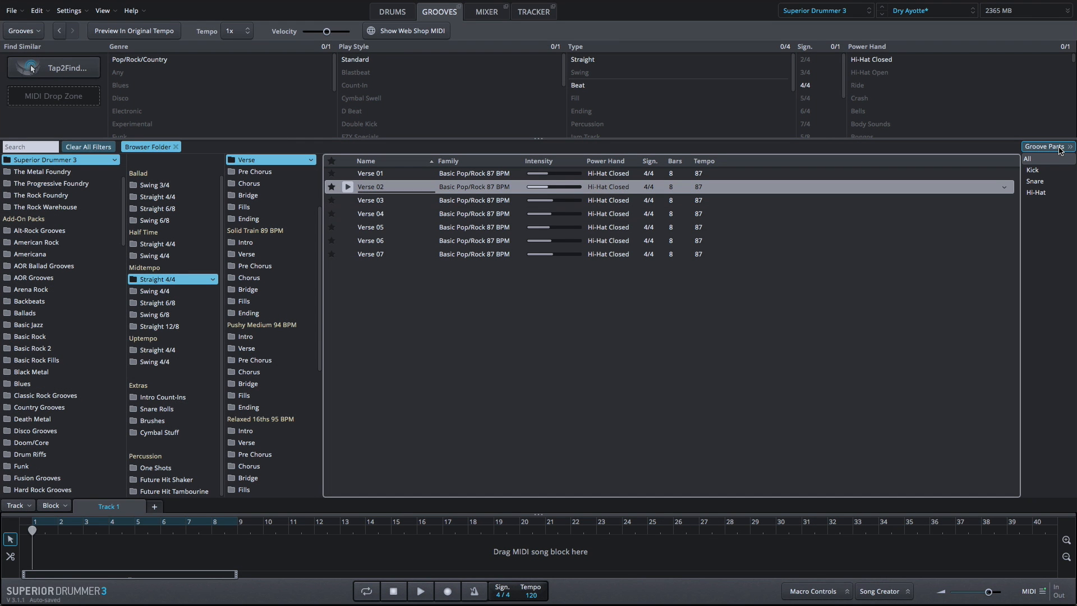
Preview the Kick, Snare and Hi-Hat groove parts of Basic Pop/Rock 87 BPM Verse 03 and drag its Hi-Hat part onto the song track.
click(1052, 181)
click(1060, 194)
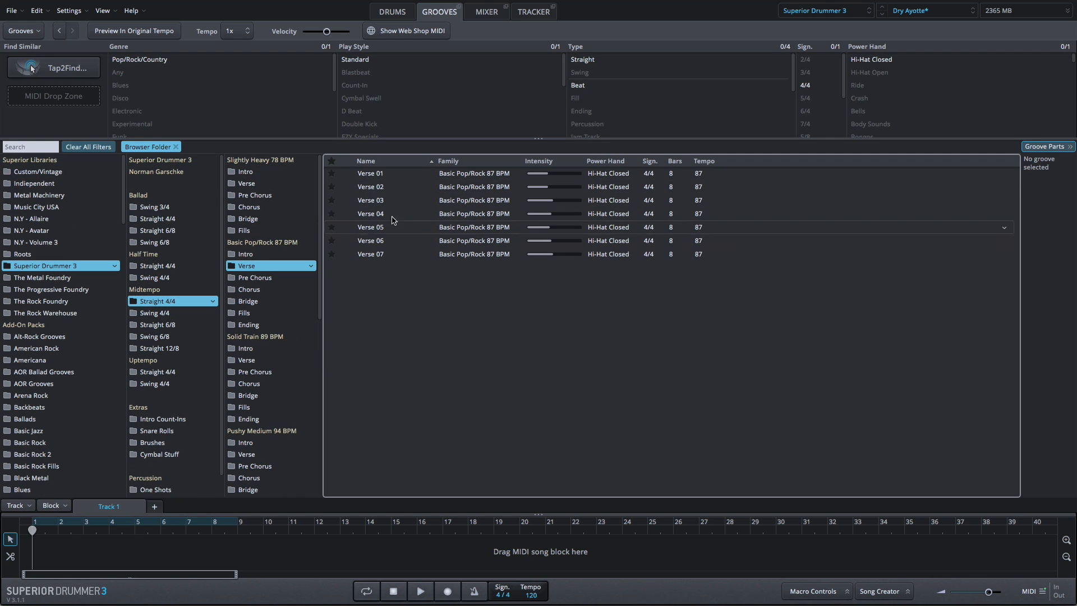
click(369, 205)
click(1051, 172)
click(1051, 183)
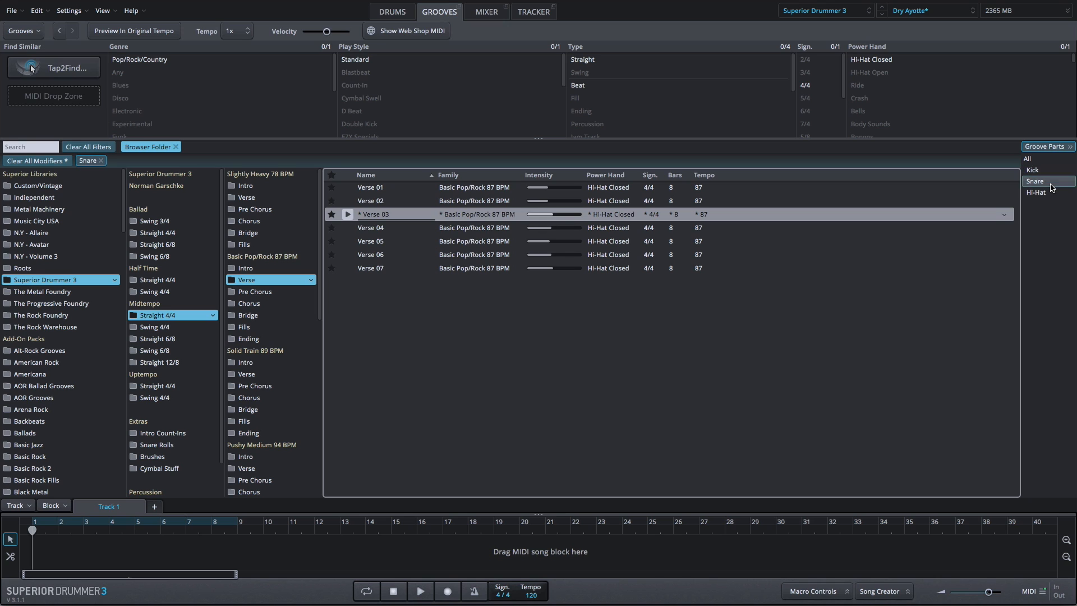
click(1051, 194)
drag(1051, 194, 698, 556)
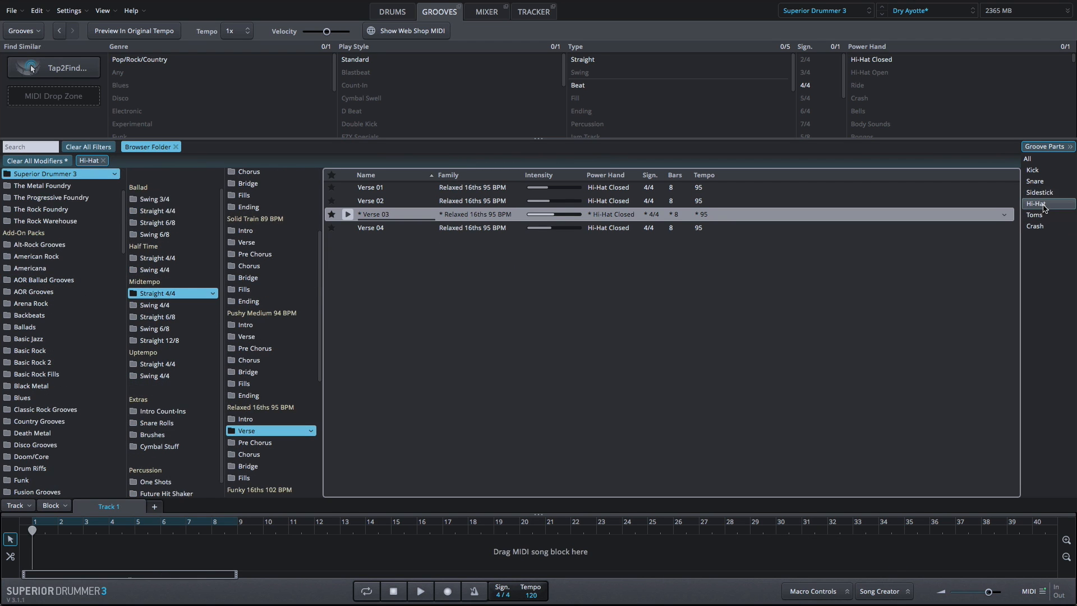
Drag the Hi-Hat part of Relaxed 16ths 95 BPM Verse 03 to the start of the song track, then pick its Snare part.
drag(1040, 205, 34, 549)
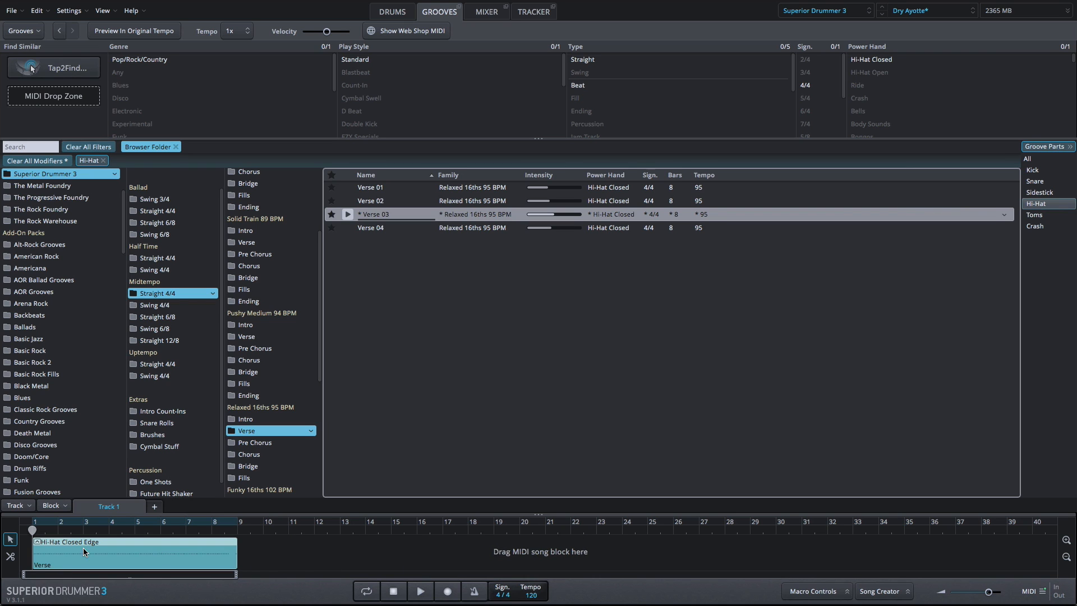
click(1035, 181)
drag(643, 456, 32, 544)
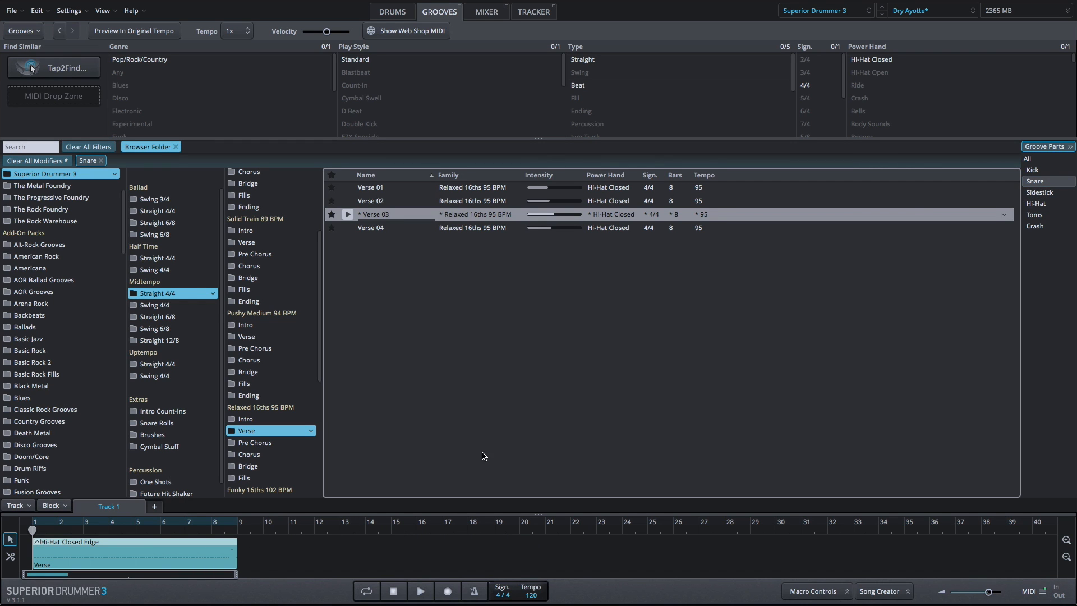
Select Basic Pop/Rock 87 BPM Verse 02 and drag its Kick part onto the block at the song track's start.
scroll(276, 249, up, 2)
scroll(276, 249, up, 2)
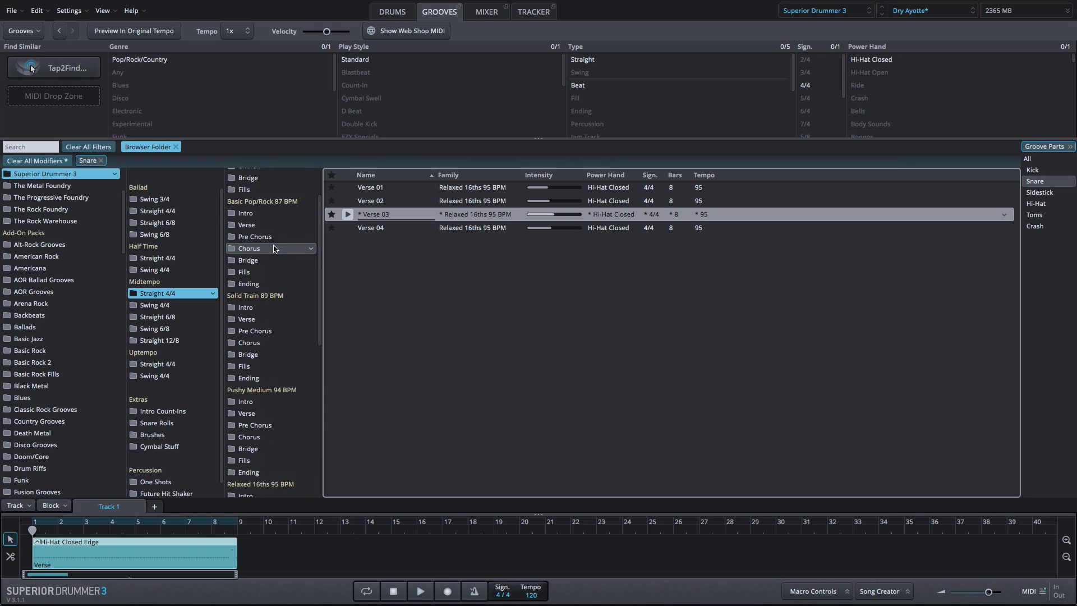
click(263, 228)
click(374, 203)
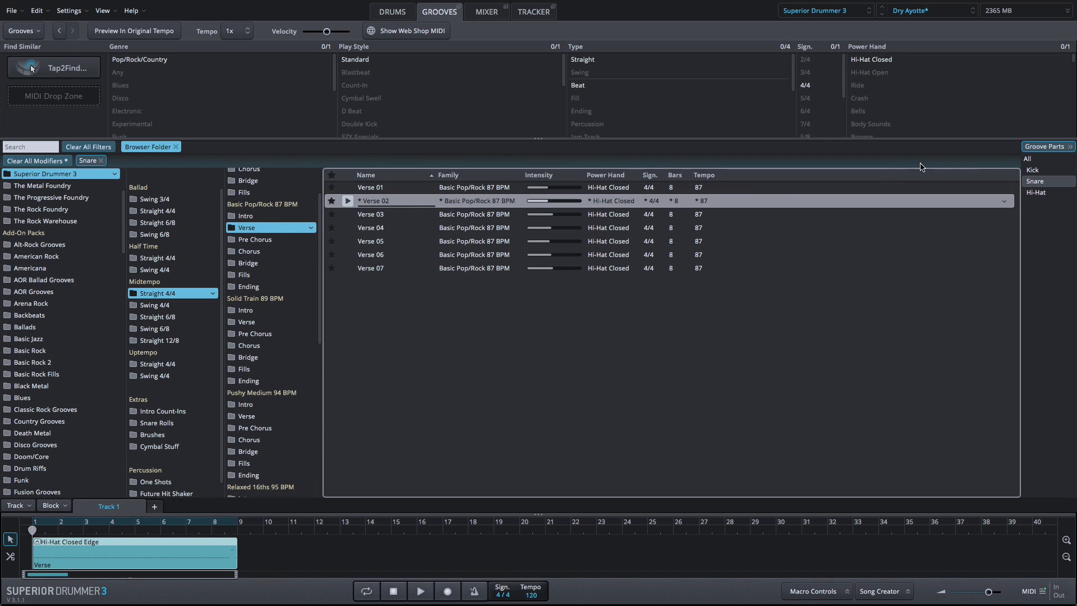
drag(1033, 170, 117, 558)
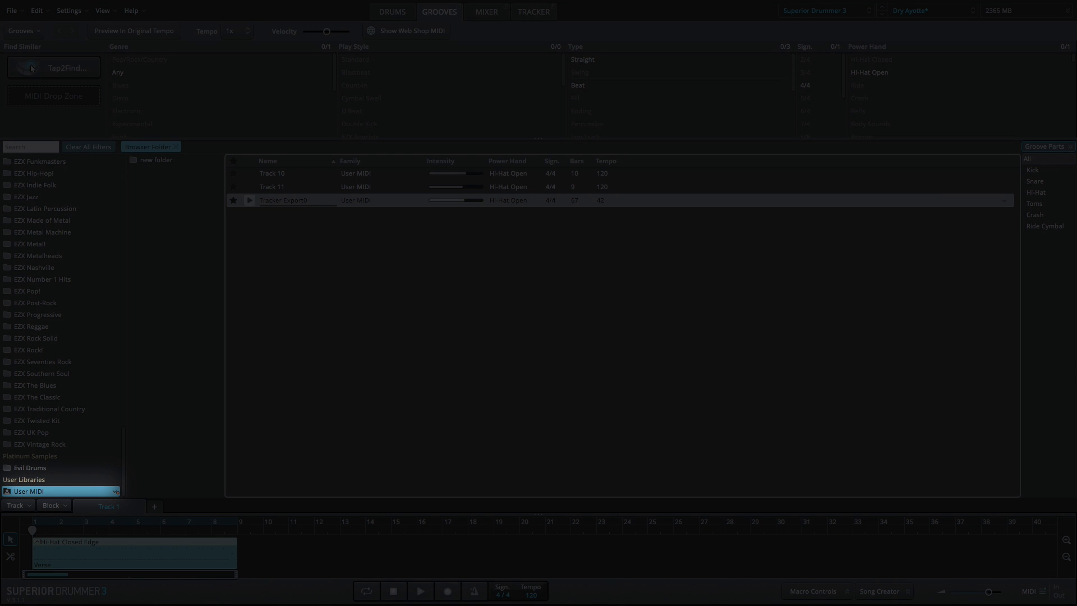
Open the User MIDI library's options and browse the manufacturers under MIDI In/E-Drum Preset.
click(115, 492)
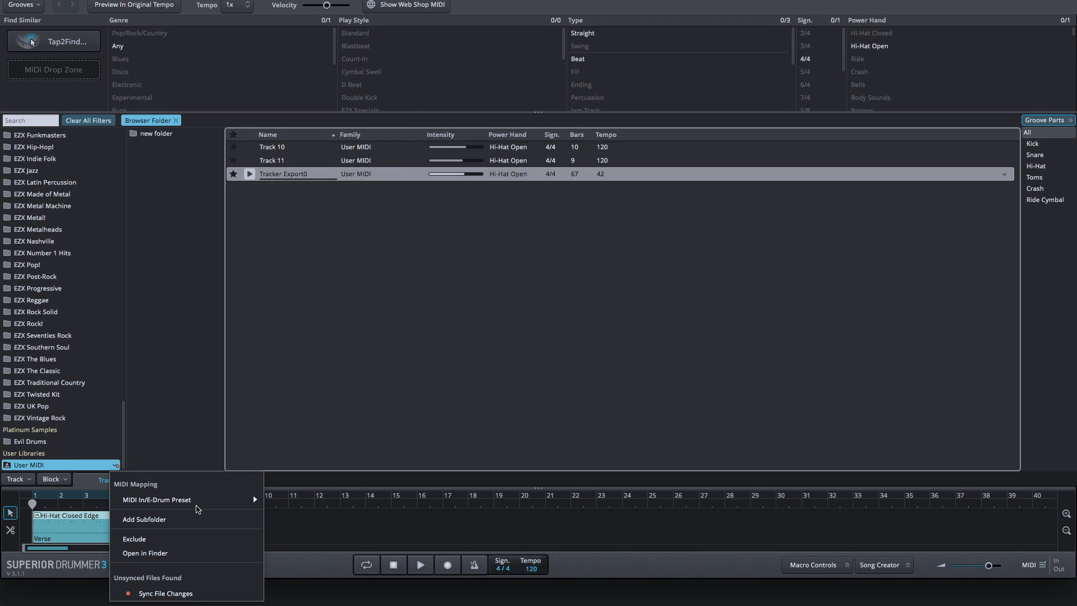
mouse_move(198, 503)
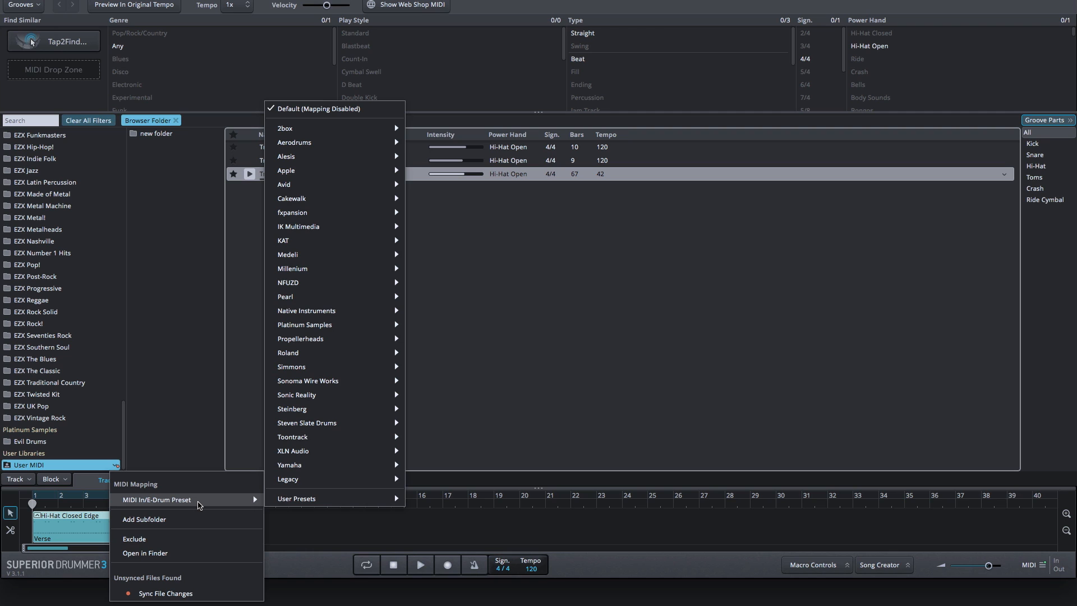
mouse_move(328, 455)
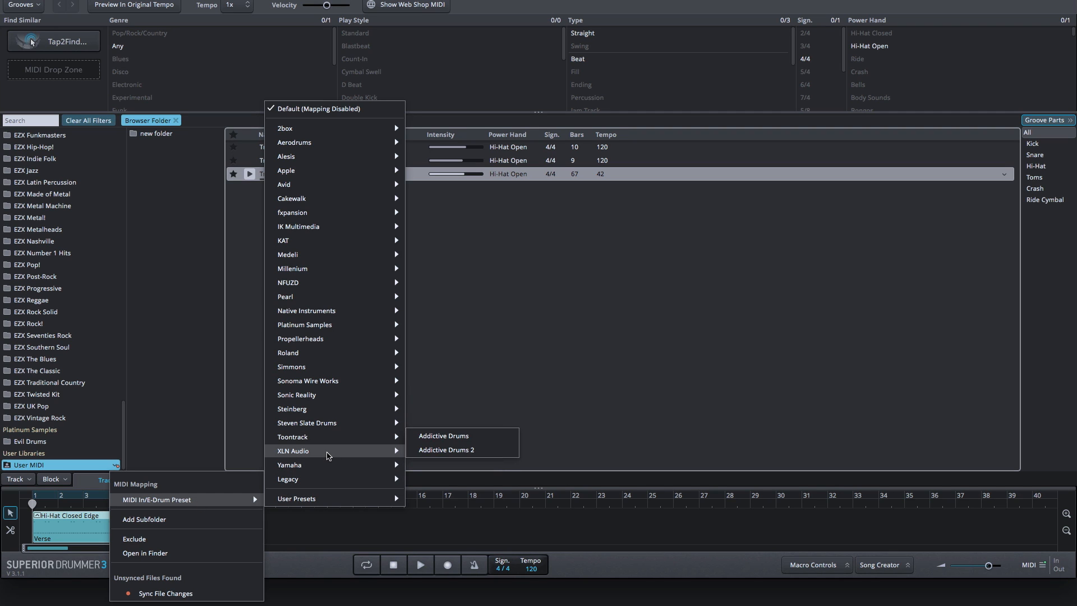
mouse_move(333, 425)
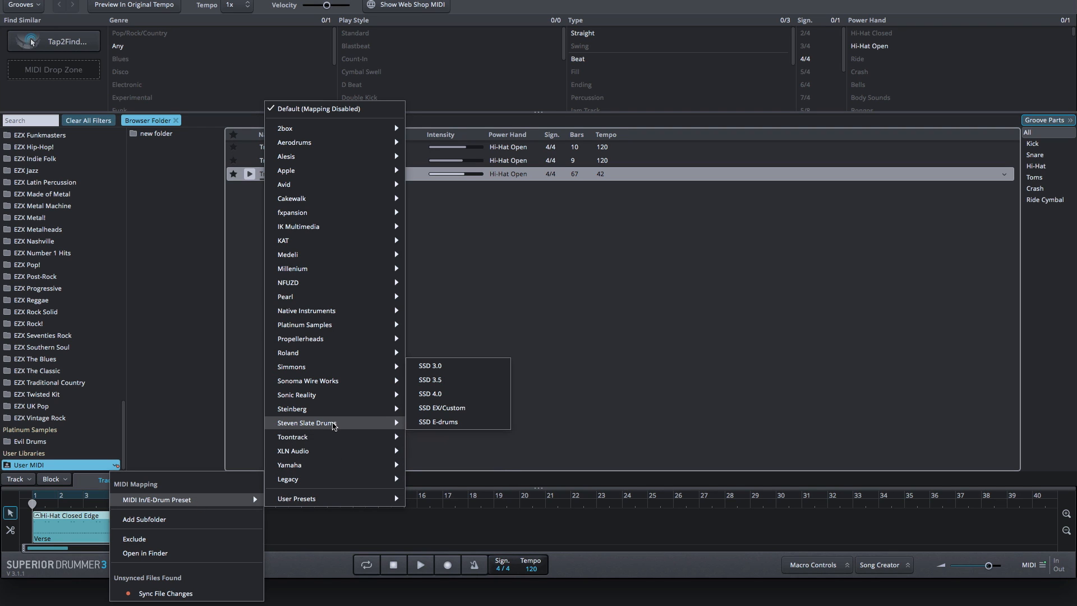
mouse_move(328, 313)
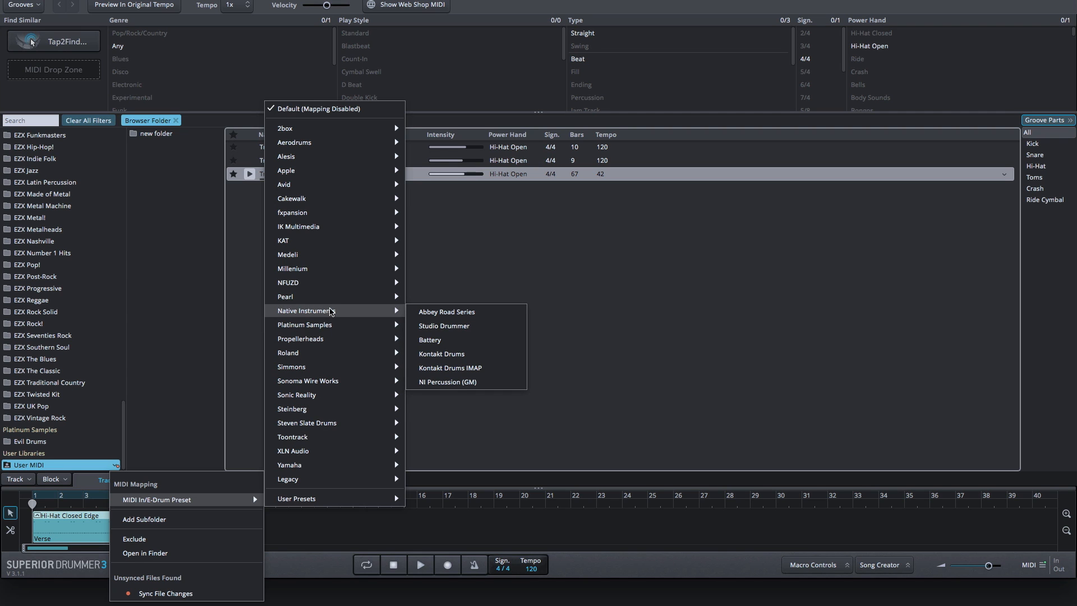
mouse_move(323, 219)
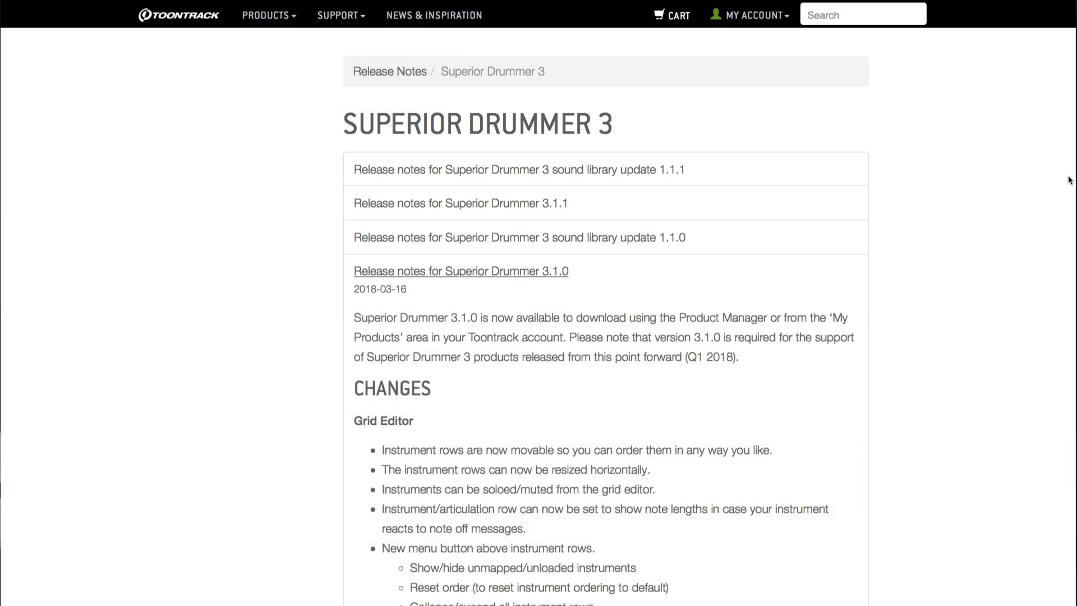
Switch to the Toontrack website and scroll through the Superior Drummer 3 release notes.
drag(1069, 179, 1071, 583)
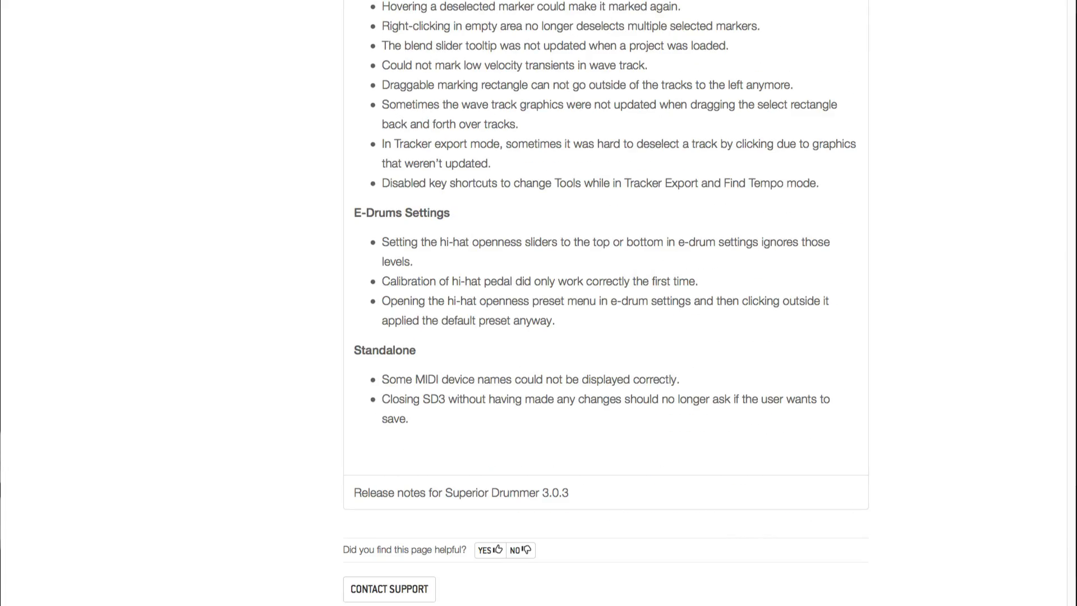